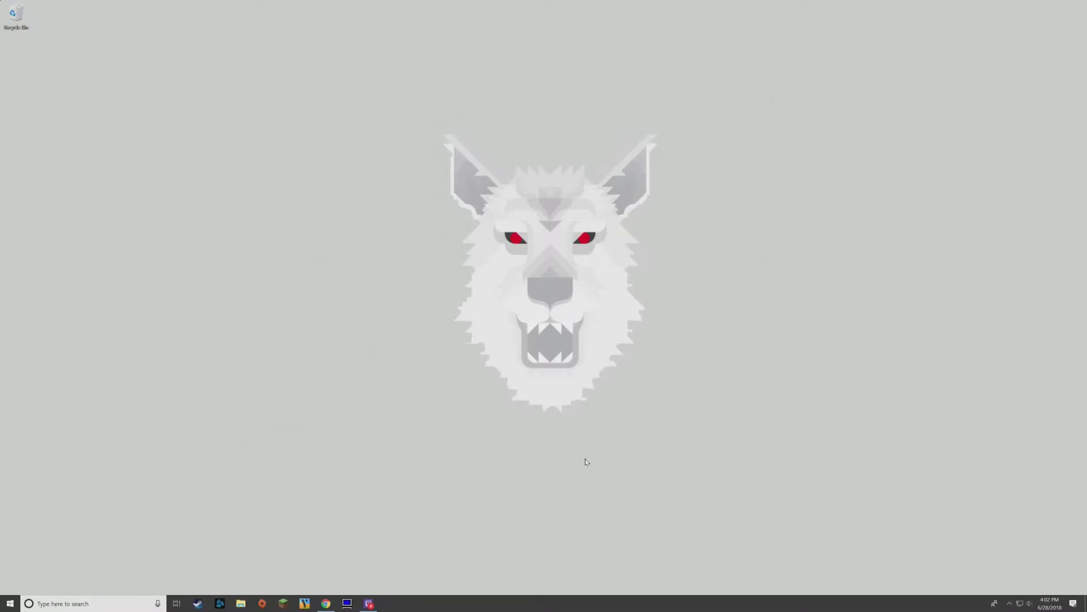
- Check the Twitch Desktop App download page in the browser and return to the Twitch app
left_click(371, 604)
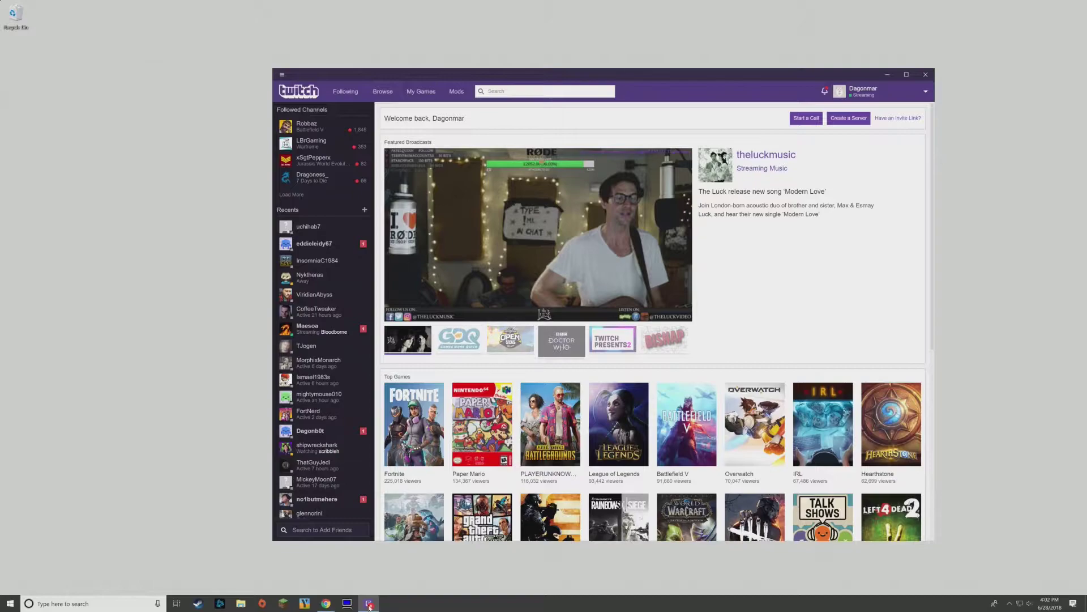
left_click(326, 603)
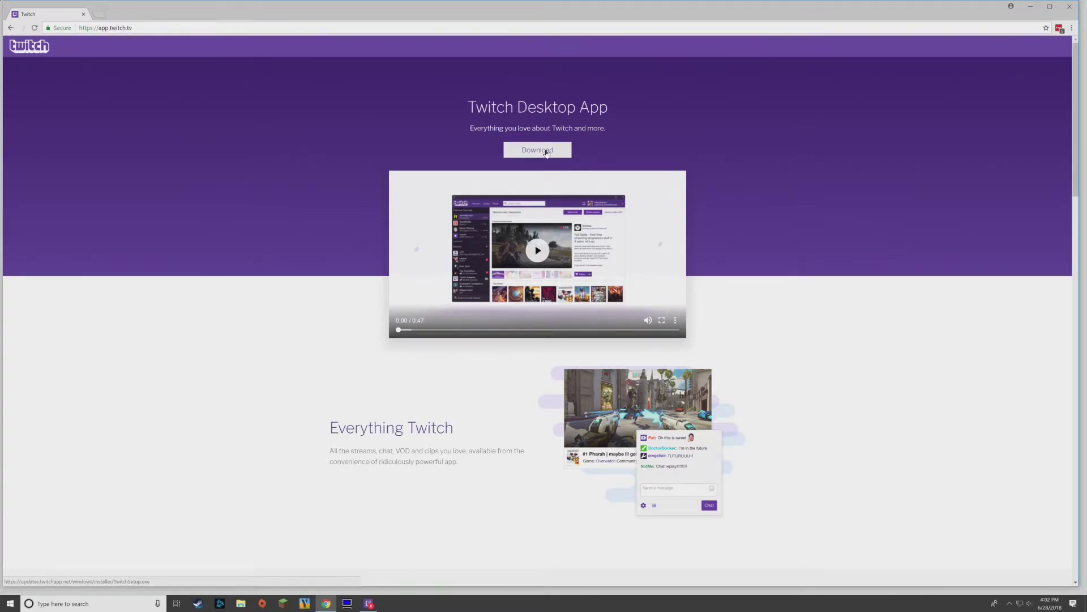
left_click(368, 603)
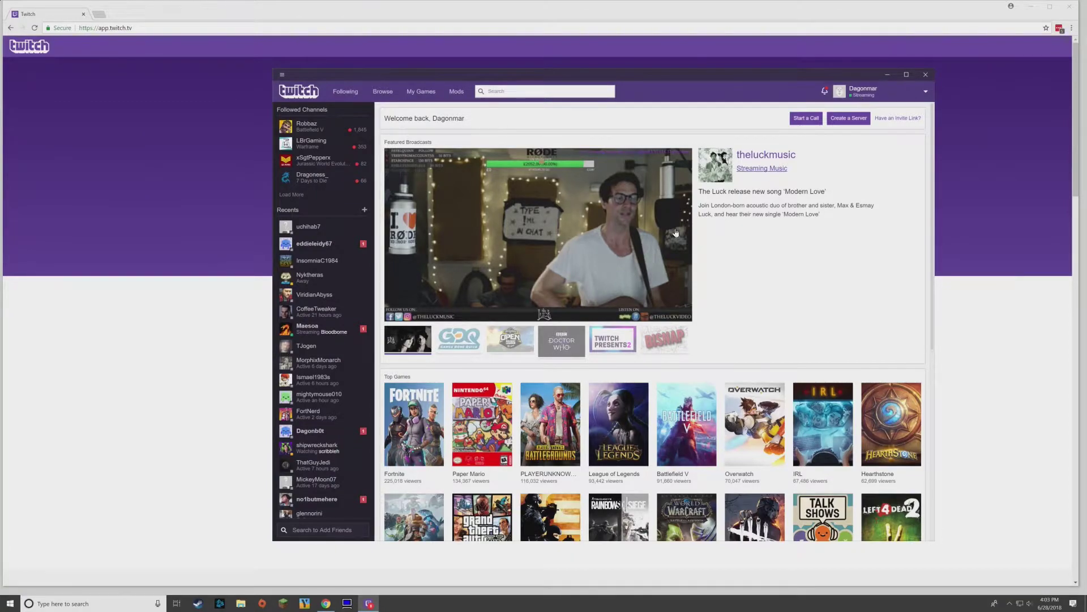
- Install the FTB Revelation modpack from the FTB modpacks offered for Minecraft
left_click(457, 92)
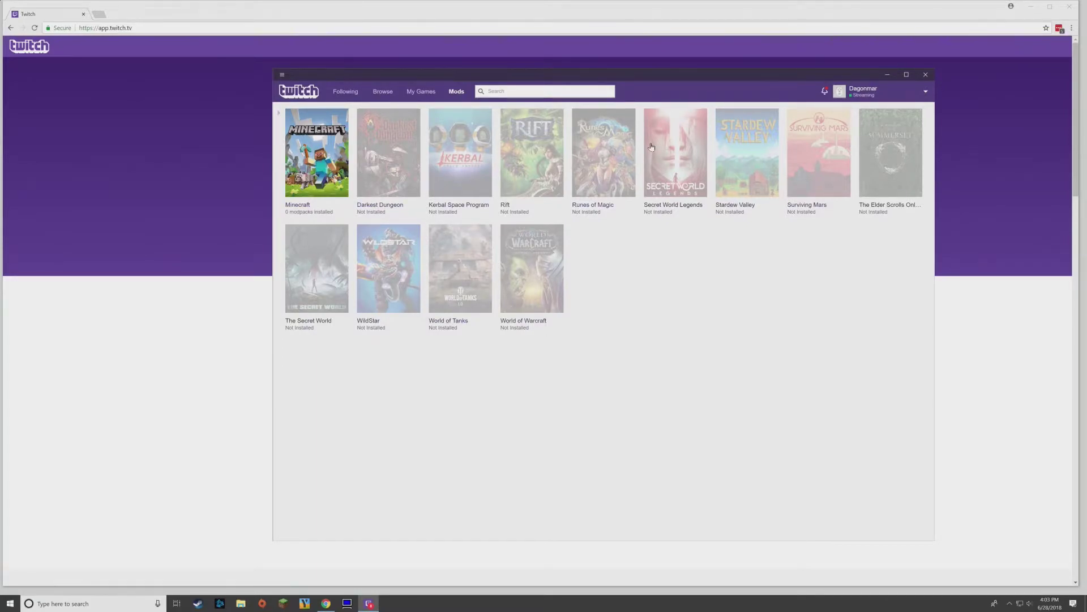
left_click(318, 161)
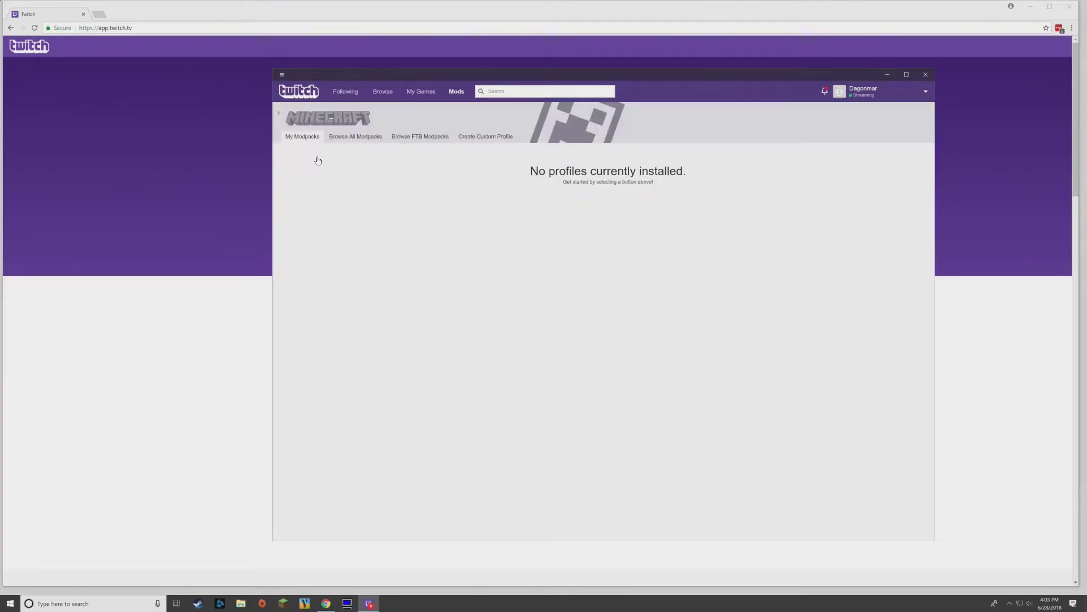
left_click(427, 138)
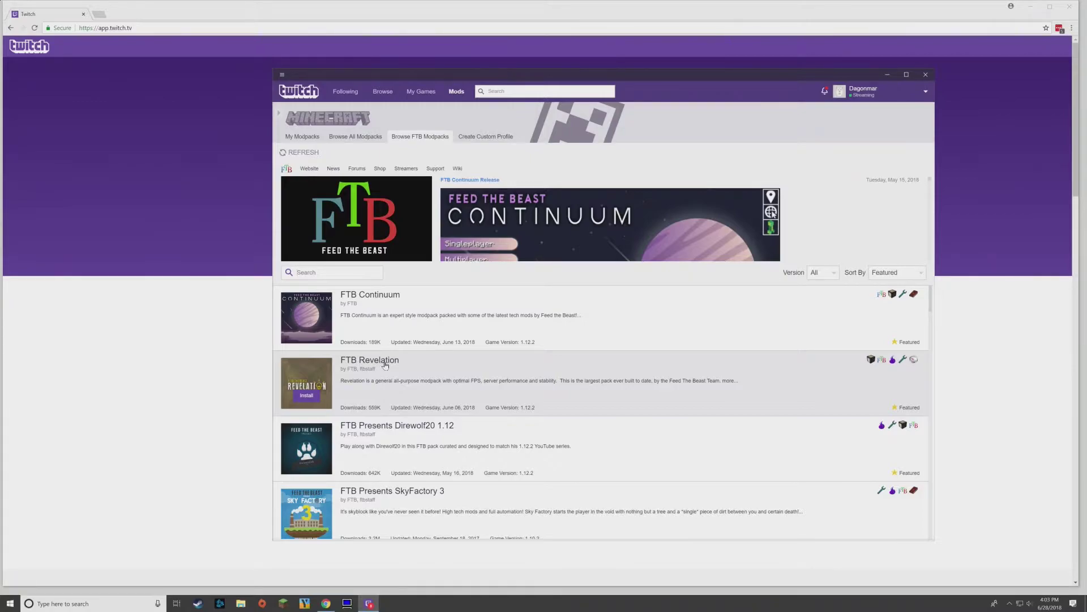
left_click(306, 396)
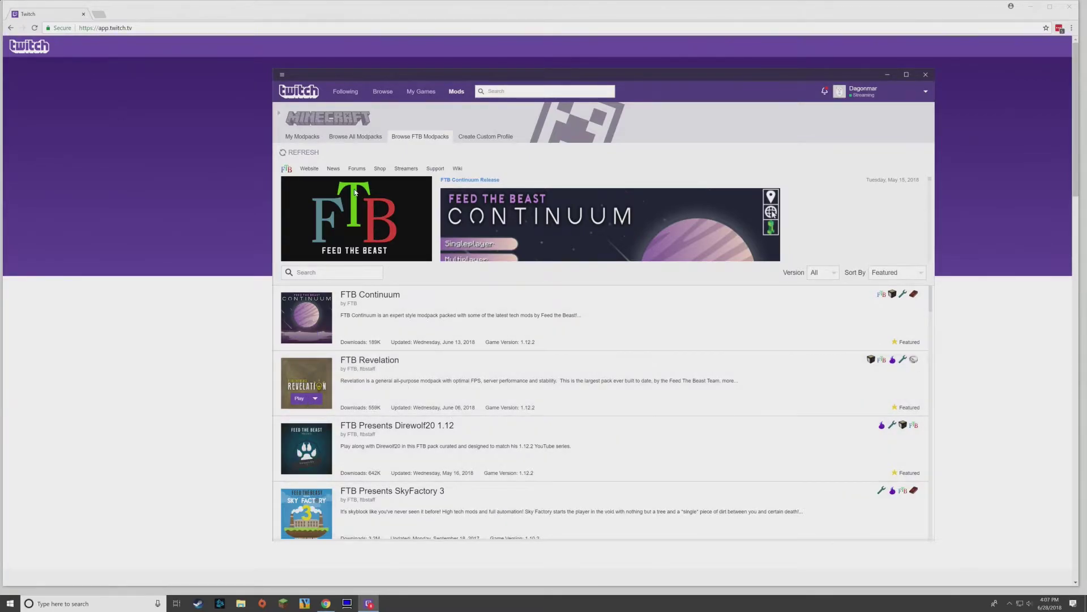
- Launch the installed FTB Revelation modpack and switch to the Minecraft Launcher
left_click(305, 136)
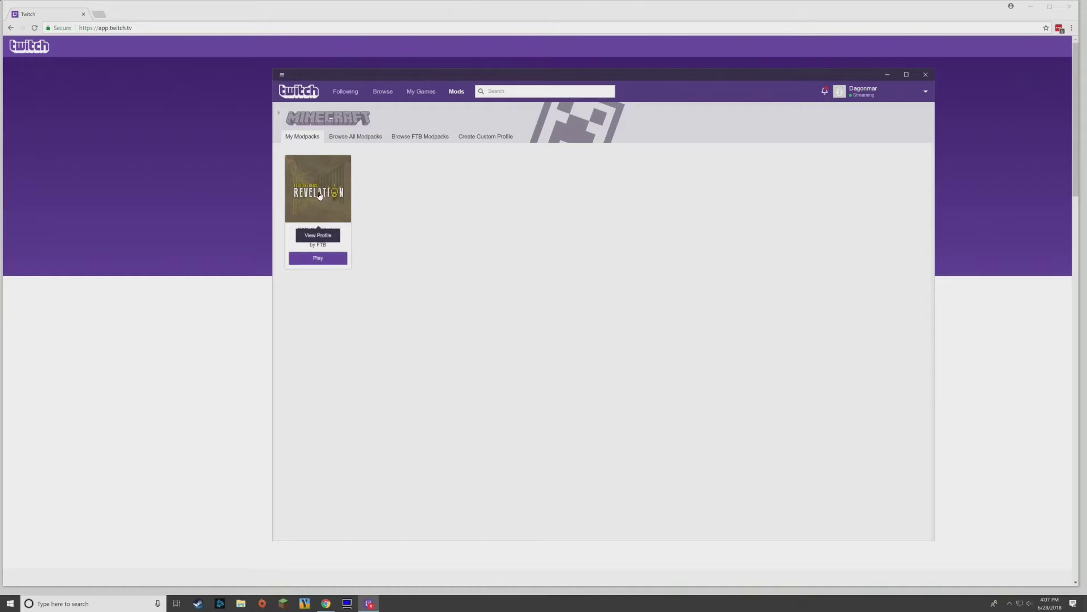
left_click(326, 261)
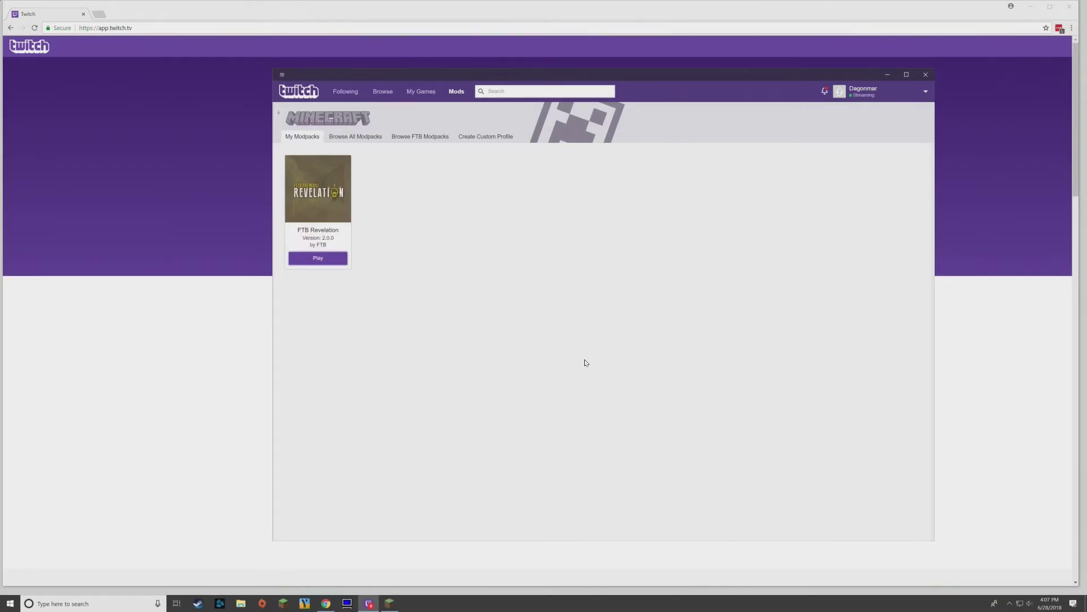
left_click(389, 603)
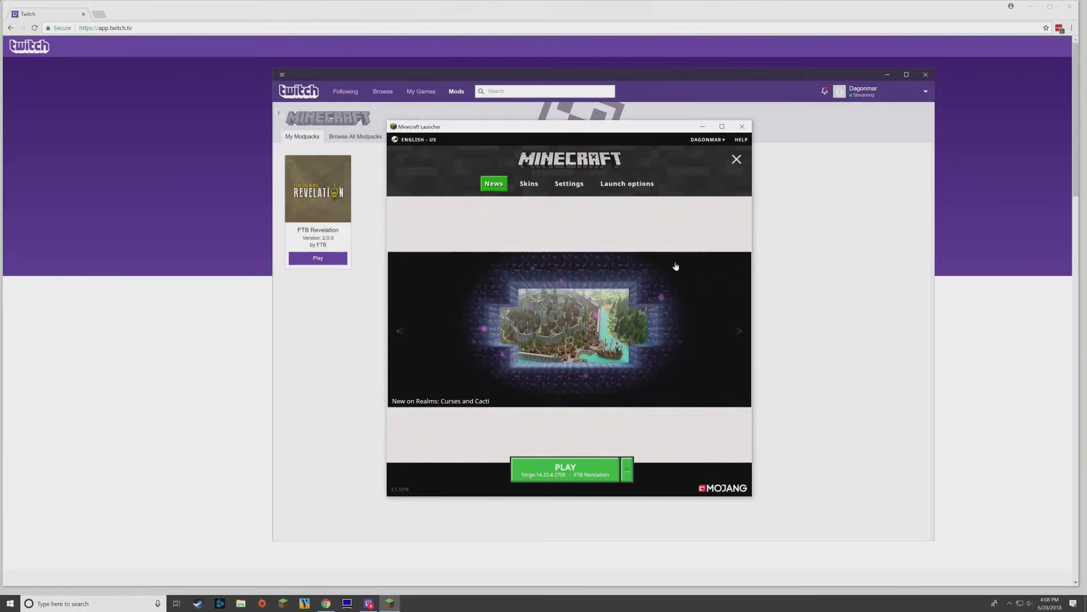
- Set the maximum memory in the FTB Revelation profile's JVM arguments to -Xmx6G and save the profile
left_click(633, 188)
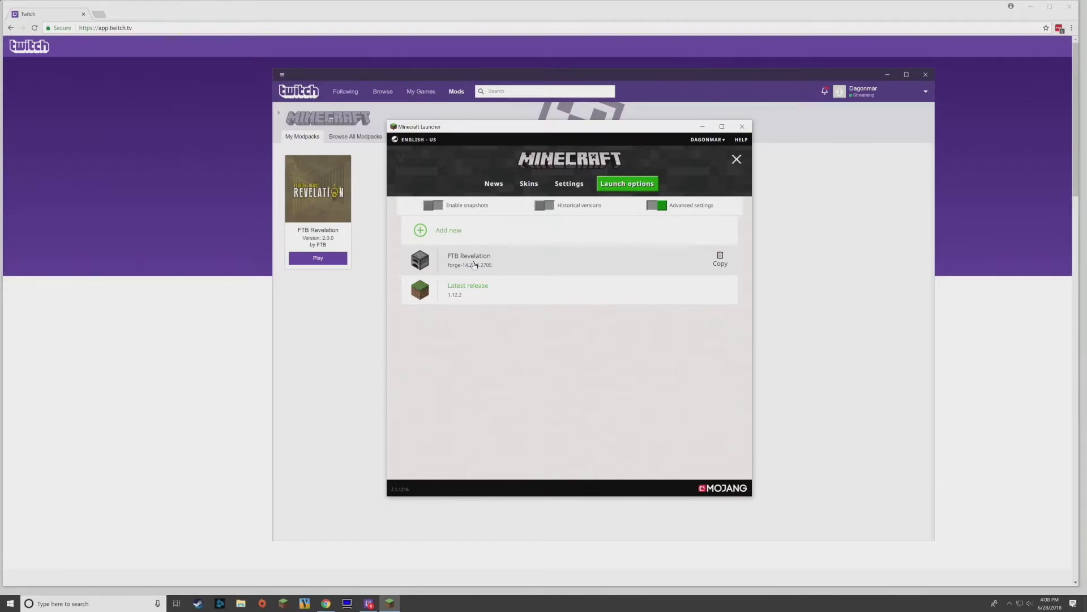
left_click(474, 264)
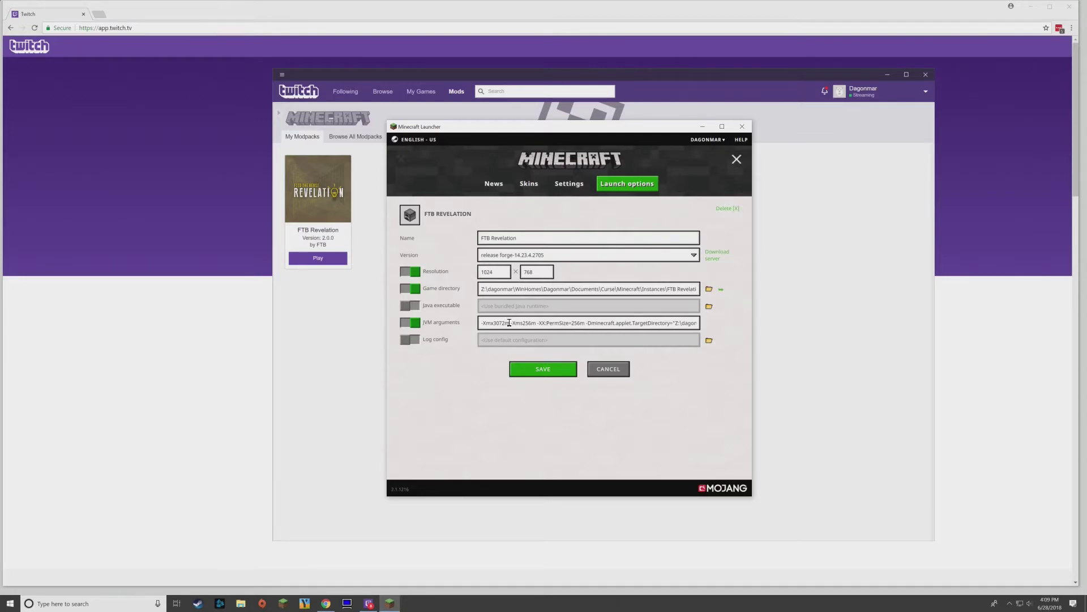
left_click_drag(510, 323, 493, 323)
key("ctrl+c")
type("6G")
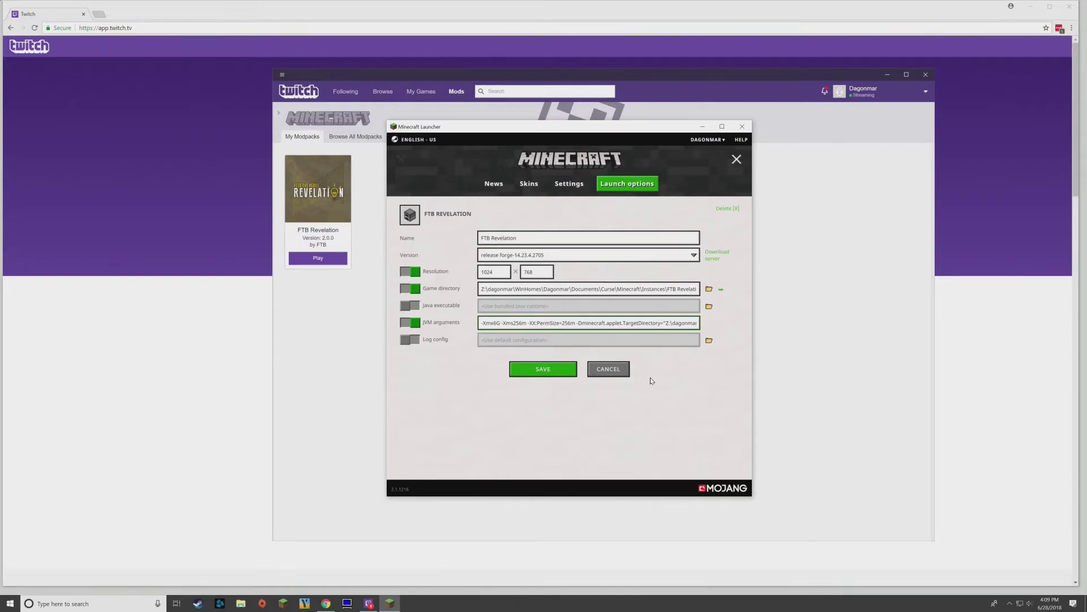
key("ctrl+v")
double_click(502, 322)
type("6G")
left_click(543, 371)
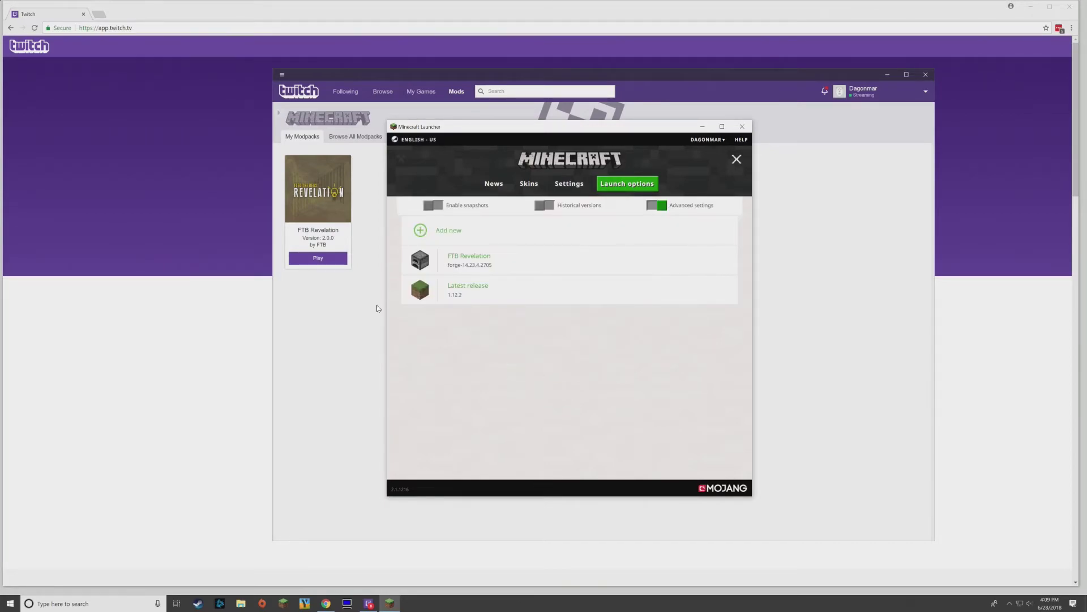
- Start the game from the launcher with the FTB Revelation profile
left_click(493, 185)
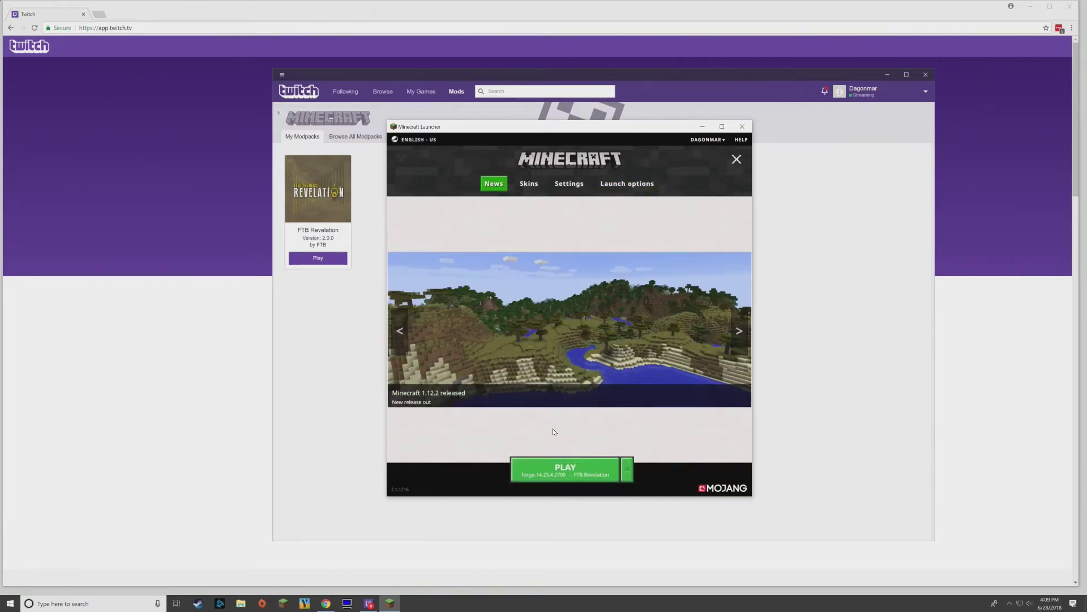
left_click(571, 481)
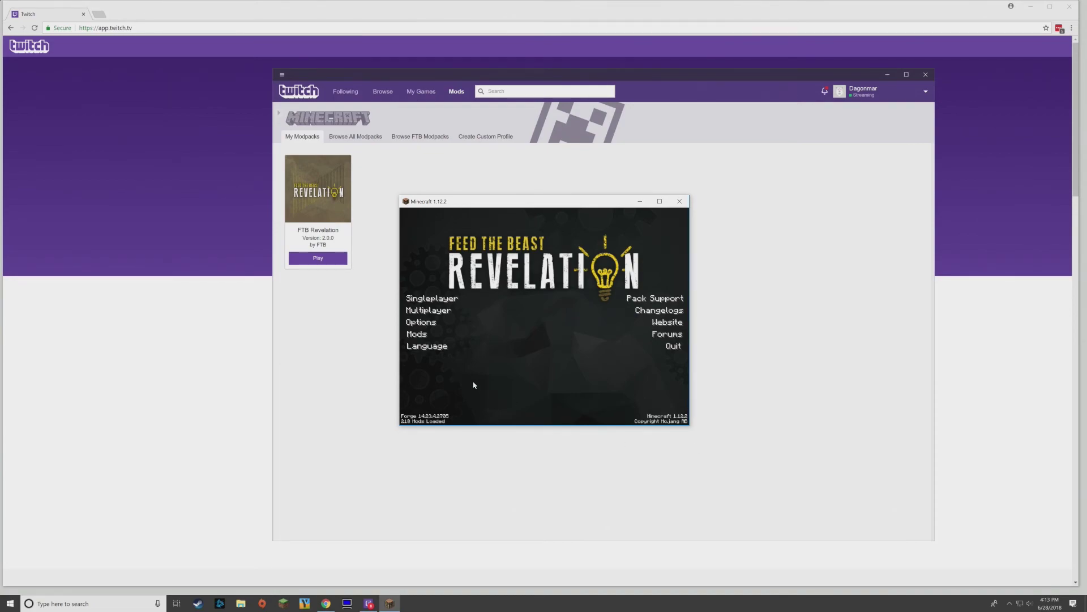
- Add a new multiplayer server entry and name it "Dagonmar's House of Horrors"
left_click(440, 315)
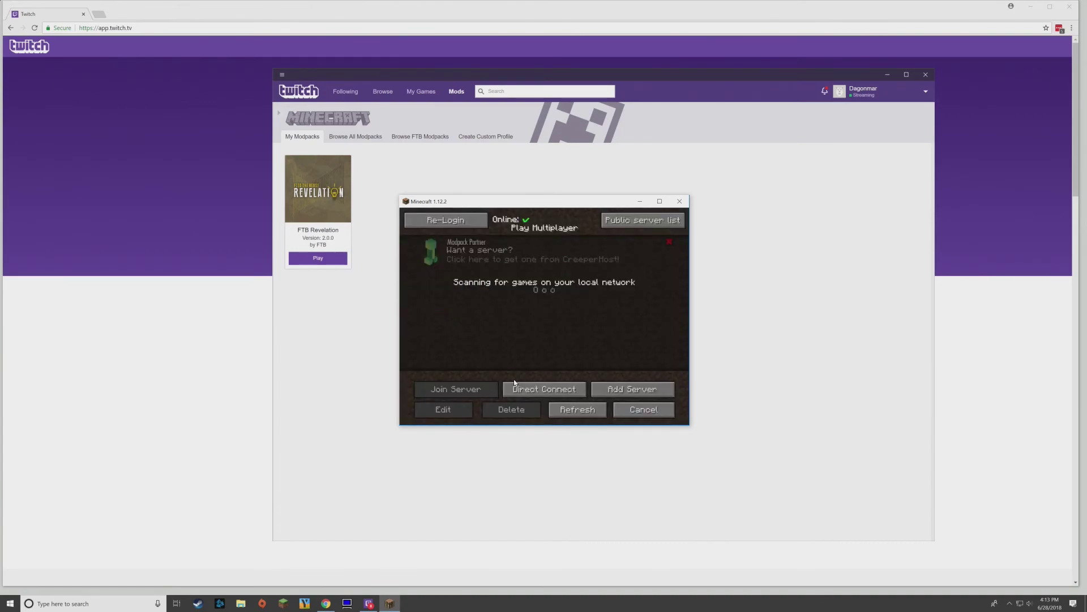
left_click(637, 389)
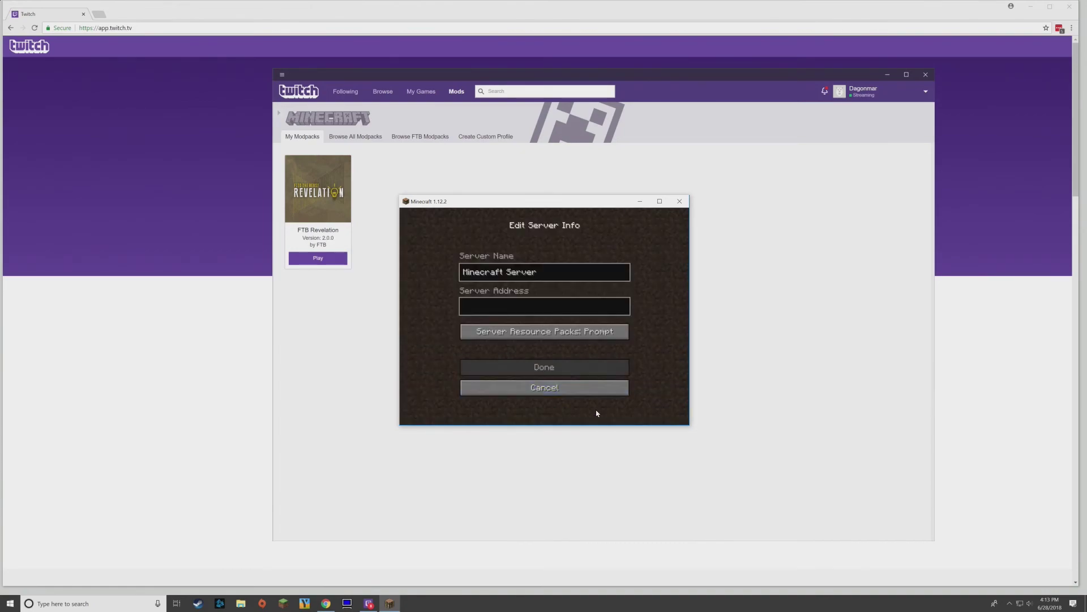
key("BackSpace")
key("BackSpace")
key("BackSpace")
key("BackSpace")
key("BackSpace")
key("BackSpace")
key("BackSpace")
key("BackSpace")
key("BackSpace")
key("BackSpace")
key("BackSpace")
key("BackSpace")
key("BackSpace")
key("BackSpace")
key("BackSpace")
key("BackSpace")
type("Dagonmar's")
type(" House of Horr")
type("ors")
- Set the server address to ftb.dagonmar.tv and save the server entry
type("ftb")
type(".")
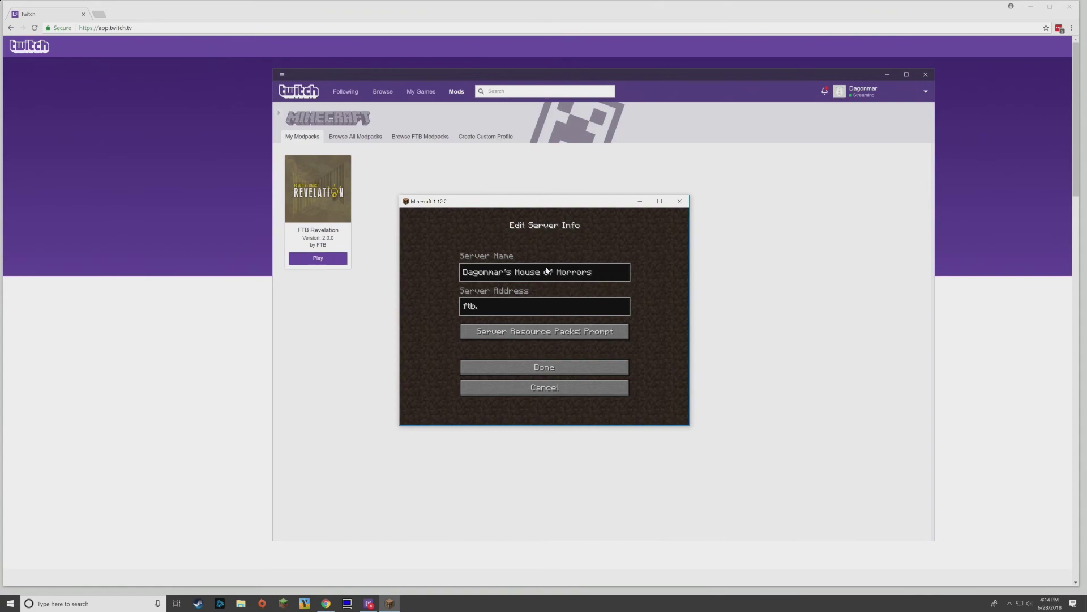
type("dagonmar.tv")
left_click(553, 370)
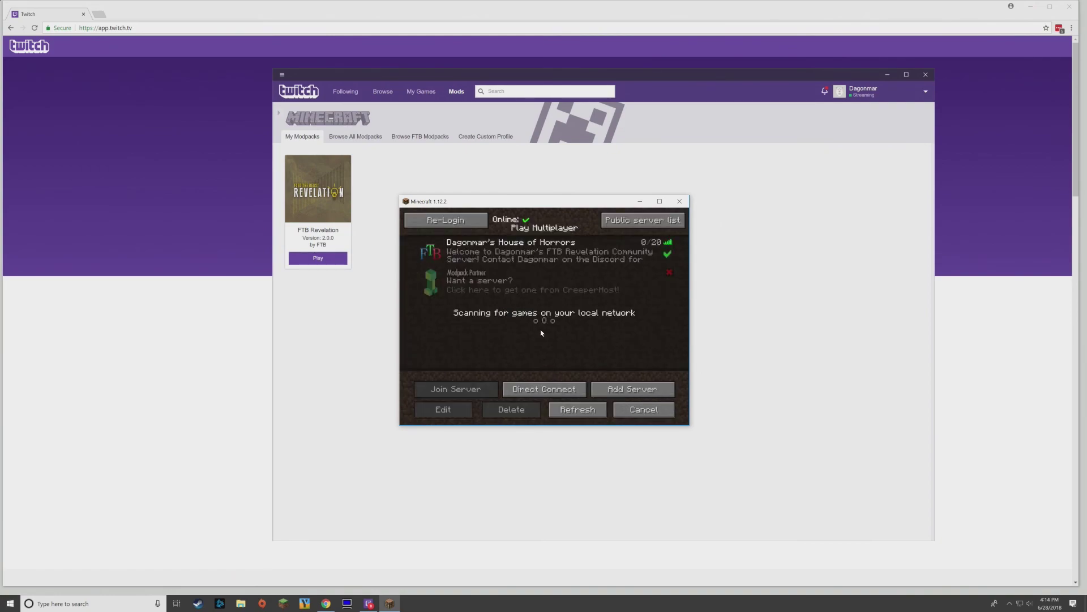
- Select the "Dagonmar's House of Horrors" server for joining
left_click(579, 257)
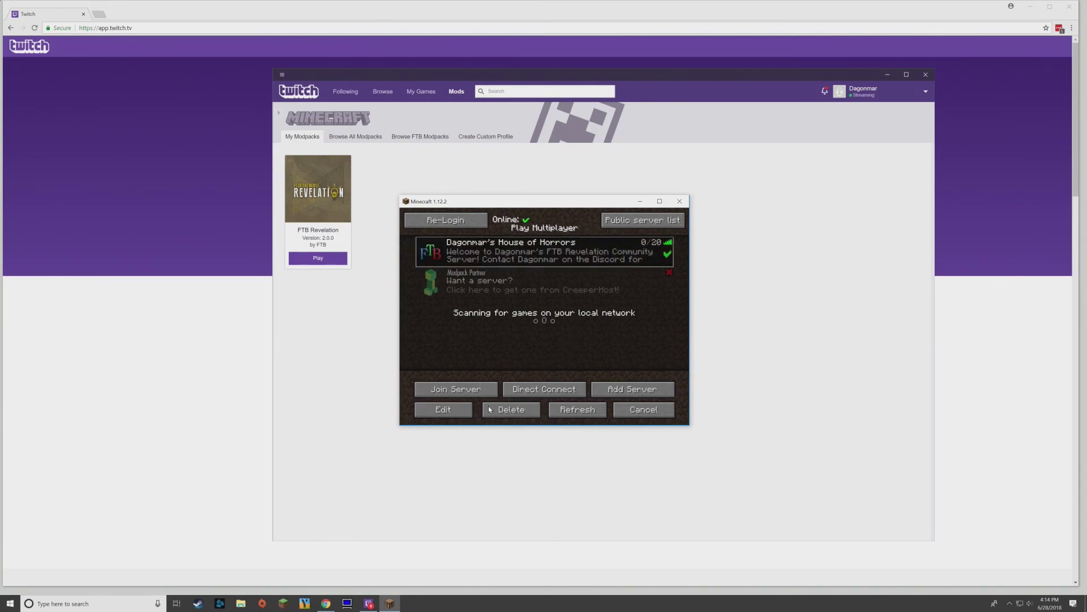